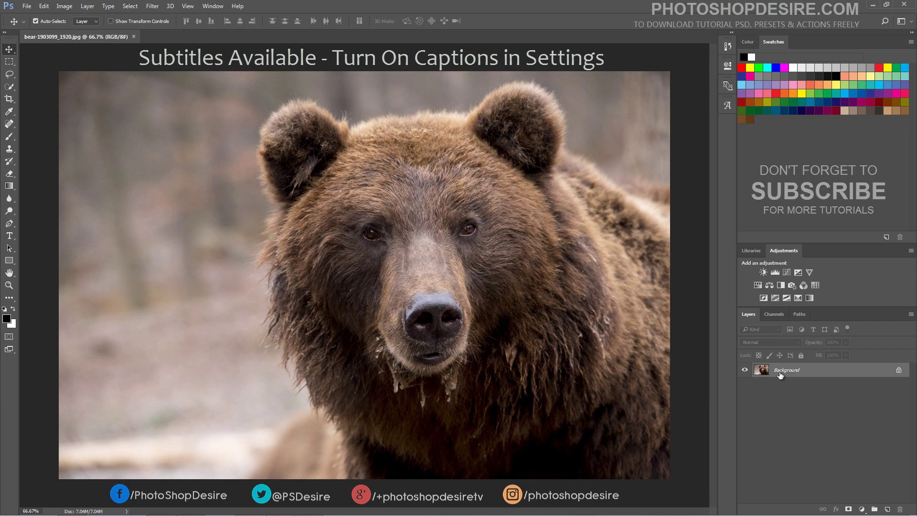
Step: Duplicate the Background layer and rename the copy 'Clear & Sharp'
{"action": "left_click", "coordinate": [85, 7]}
{"action": "left_click", "coordinate": [133, 45]}
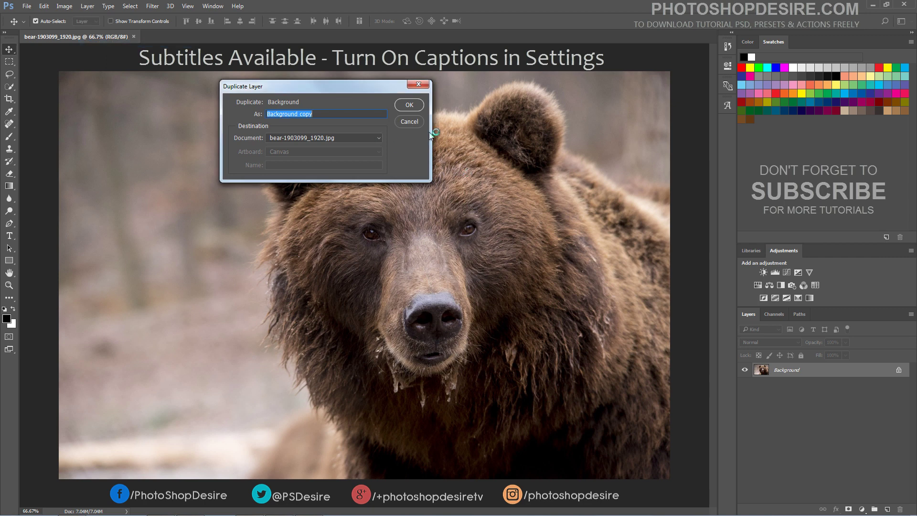
{"action": "left_click", "coordinate": [410, 105]}
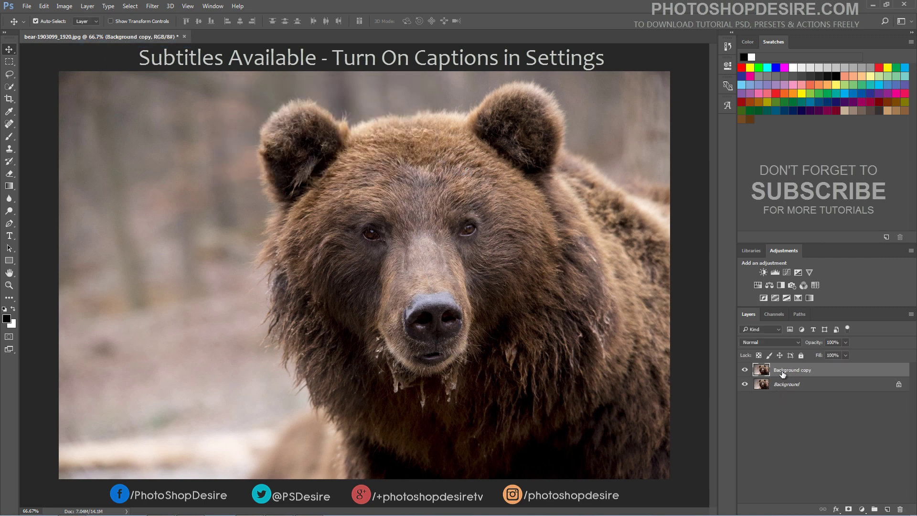
{"action": "double_click", "coordinate": [786, 371]}
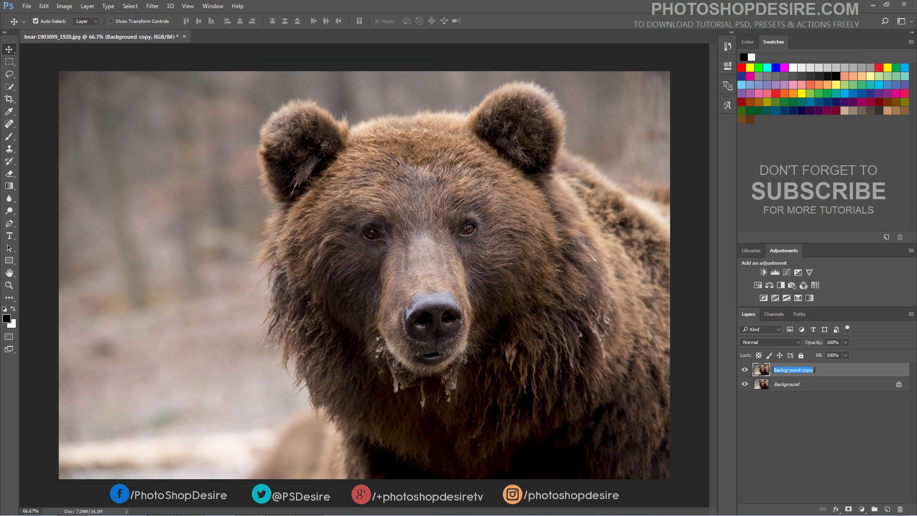
{"action": "type", "text": "Clear & Sharp"}
{"action": "left_click", "coordinate": [801, 408]}
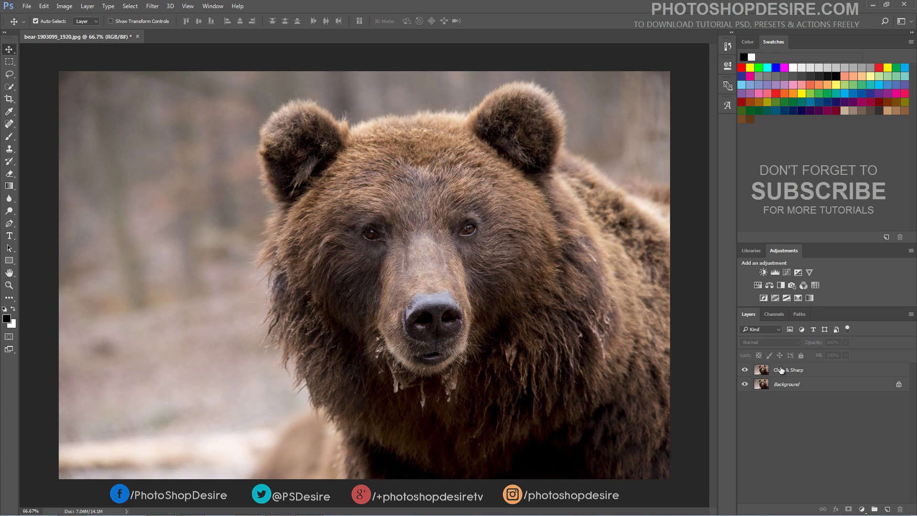
Step: Convert the Clear & Sharp layer to a smart object
{"action": "left_click", "coordinate": [782, 370]}
{"action": "left_click", "coordinate": [90, 7]}
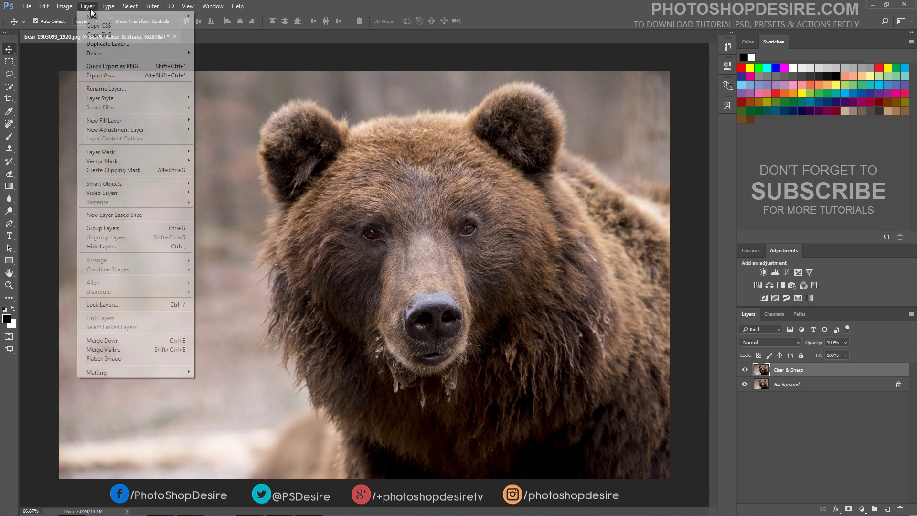
{"action": "mouse_move", "coordinate": [104, 183]}
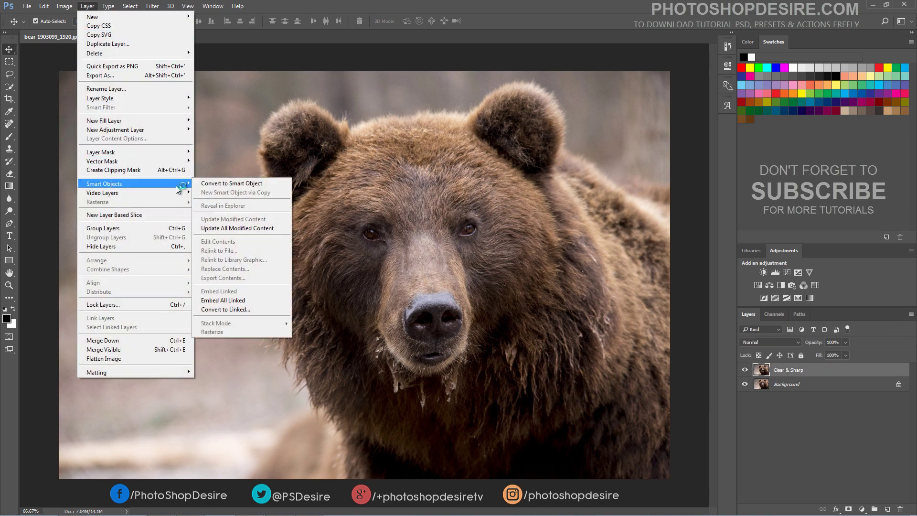
{"action": "left_click", "coordinate": [277, 184]}
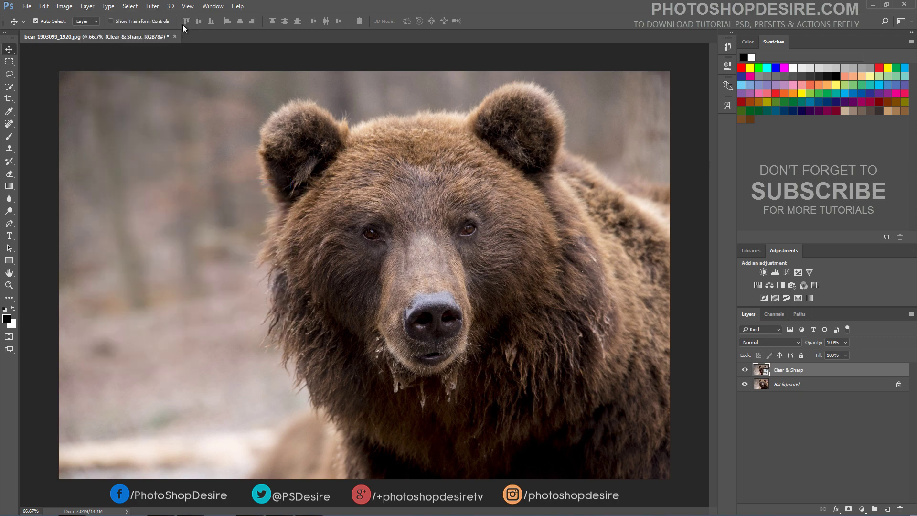
Step: Apply the Camera Raw Filter to Clear & Sharp and enlarge its window for a bigger preview
{"action": "left_click", "coordinate": [153, 6]}
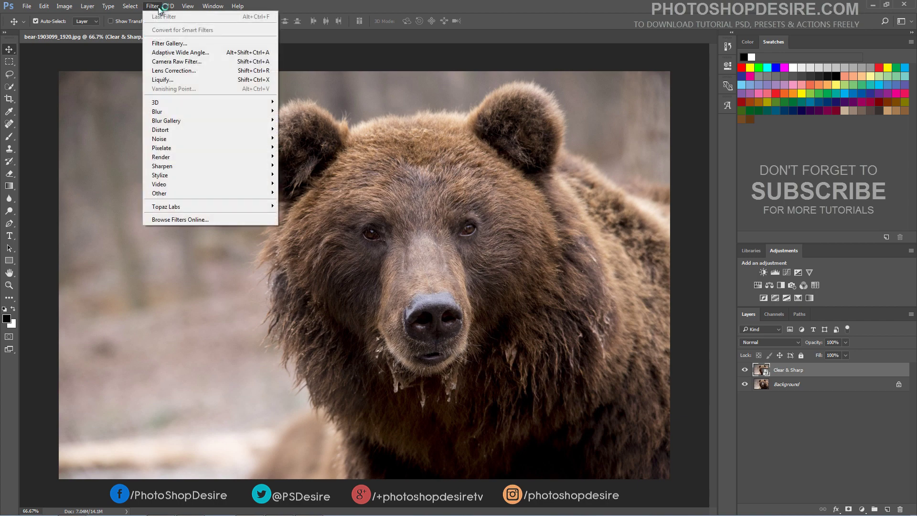
{"action": "left_click", "coordinate": [224, 63]}
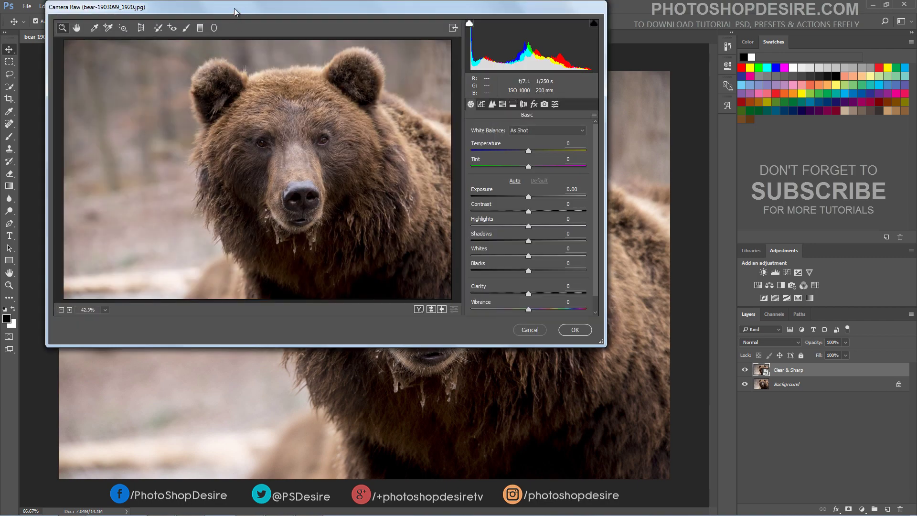
{"action": "mouse_move", "coordinate": [234, 8]}
{"action": "left_mouse_down"}
{"action": "mouse_move", "coordinate": [221, 36]}
{"action": "mouse_move", "coordinate": [203, 37]}
{"action": "left_mouse_up"}
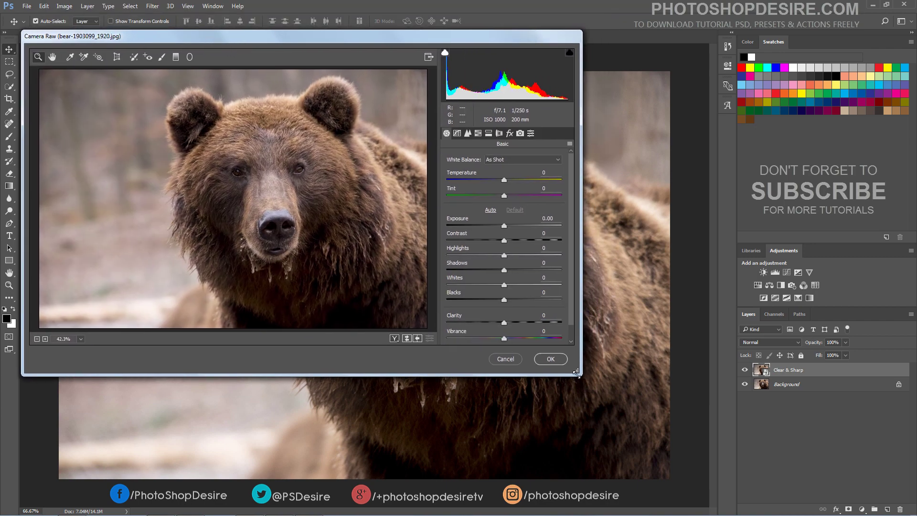
{"action": "left_click_drag", "start_coordinate": [576, 372], "coordinate": [725, 475]}
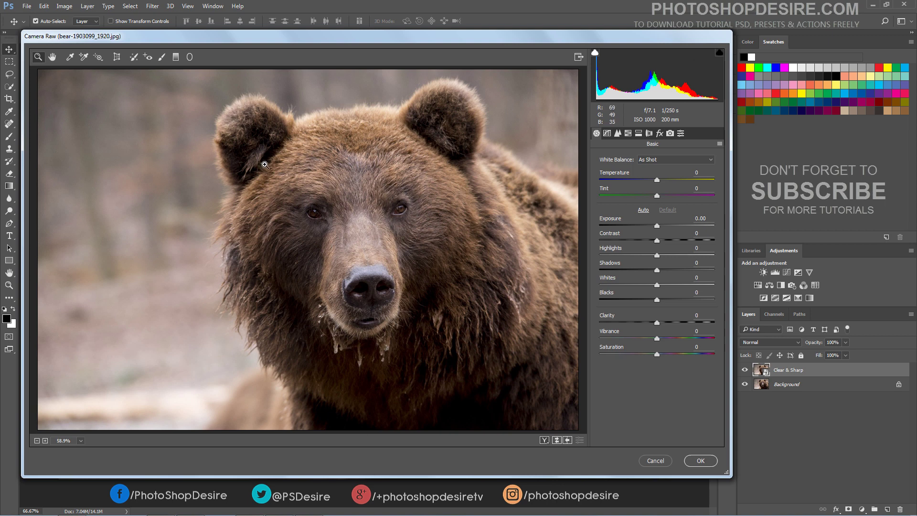
Step: In the Detail settings, set Sharpening Amount to 75 and Luminance noise reduction to 23
{"action": "left_click", "coordinate": [616, 134]}
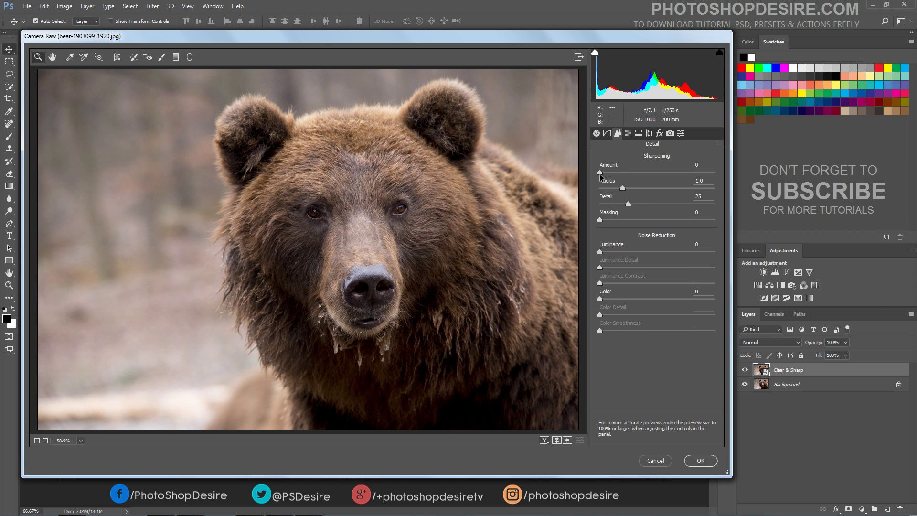
{"action": "left_click_drag", "start_coordinate": [601, 176], "coordinate": [657, 183]}
{"action": "left_click", "coordinate": [607, 251]}
{"action": "left_click_drag", "start_coordinate": [607, 251], "coordinate": [627, 256]}
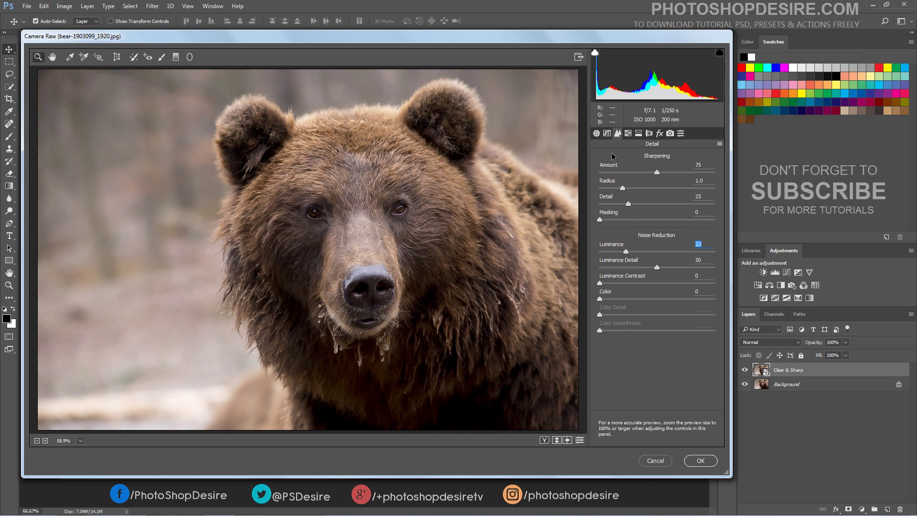
Step: In the Basic settings, set Contrast +26, Highlights -33, Shadows +45 and Clarity +35
{"action": "left_click", "coordinate": [597, 134]}
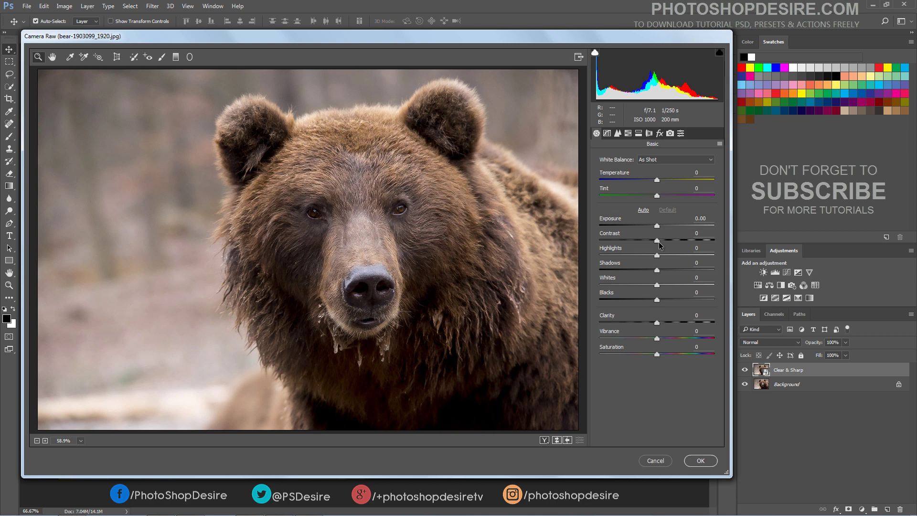
{"action": "left_click_drag", "start_coordinate": [659, 242], "coordinate": [674, 244]}
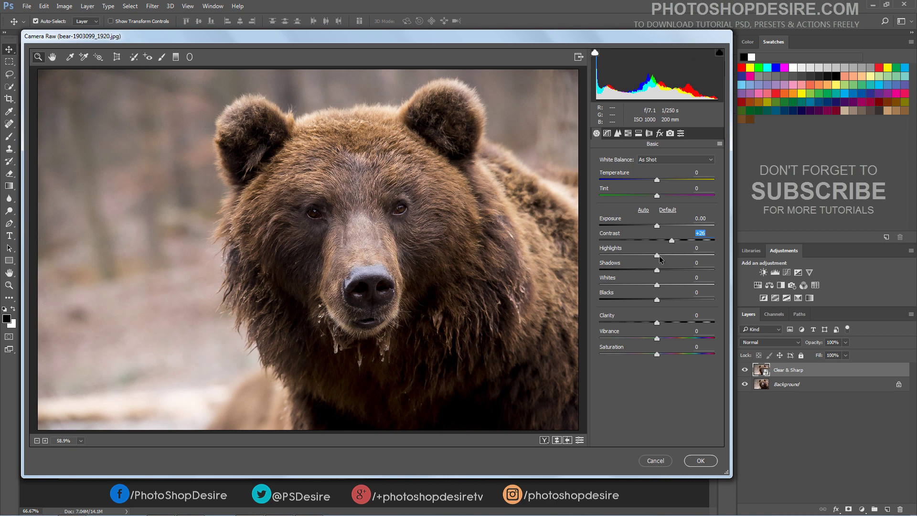
{"action": "left_click_drag", "start_coordinate": [657, 256], "coordinate": [640, 257]}
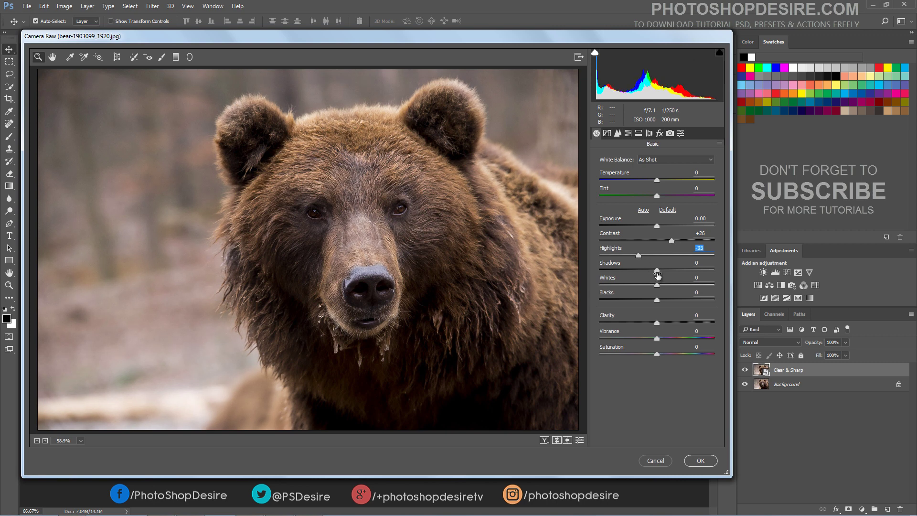
{"action": "left_click_drag", "start_coordinate": [658, 274], "coordinate": [683, 272]}
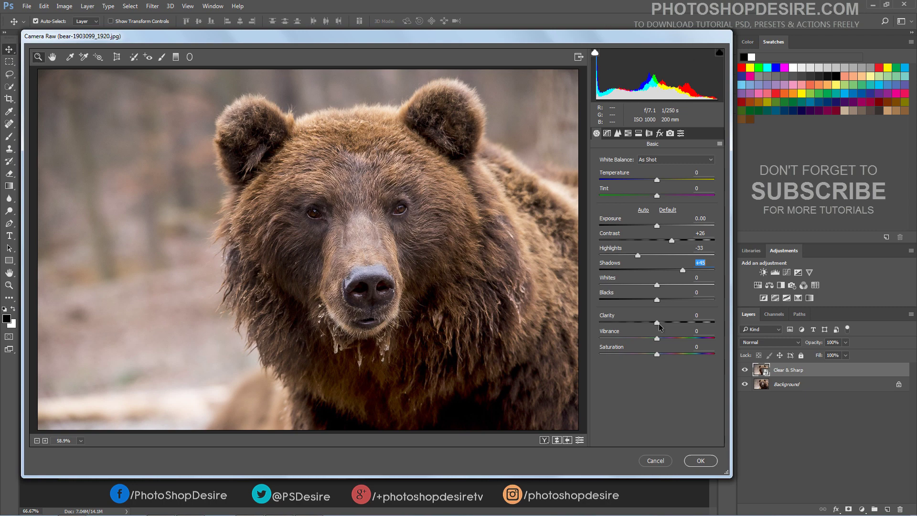
{"action": "left_click_drag", "start_coordinate": [659, 323], "coordinate": [680, 323]}
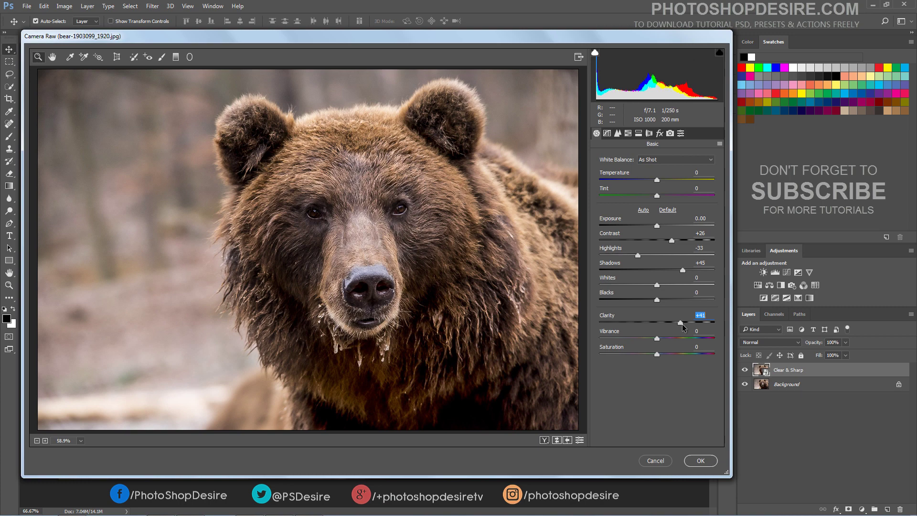
{"action": "left_click_drag", "start_coordinate": [678, 325], "coordinate": [674, 325]}
Step: Set Vibrance +6, Saturation +6 and Blacks to a slight negative value
{"action": "left_click_drag", "start_coordinate": [657, 338], "coordinate": [663, 340]}
{"action": "left_click_drag", "start_coordinate": [657, 354], "coordinate": [659, 354]}
{"action": "left_click_drag", "start_coordinate": [656, 300], "coordinate": [662, 306]}
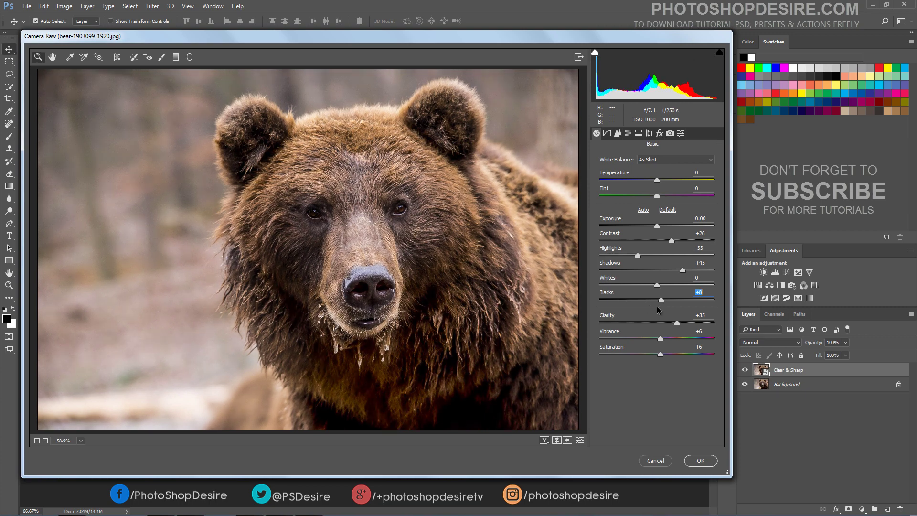
{"action": "mouse_move", "coordinate": [663, 306]}
{"action": "left_mouse_down"}
{"action": "mouse_move", "coordinate": [643, 308]}
{"action": "mouse_move", "coordinate": [659, 310]}
{"action": "left_mouse_up"}
{"action": "left_click_drag", "start_coordinate": [610, 299], "coordinate": [658, 302]}
Step: Compare before and after side by side zoomed on the bear's face, then return to single view
{"action": "key", "text": "Up"}
{"action": "key", "text": "Up"}
{"action": "key", "text": "Up"}
{"action": "left_click", "coordinate": [36, 441]}
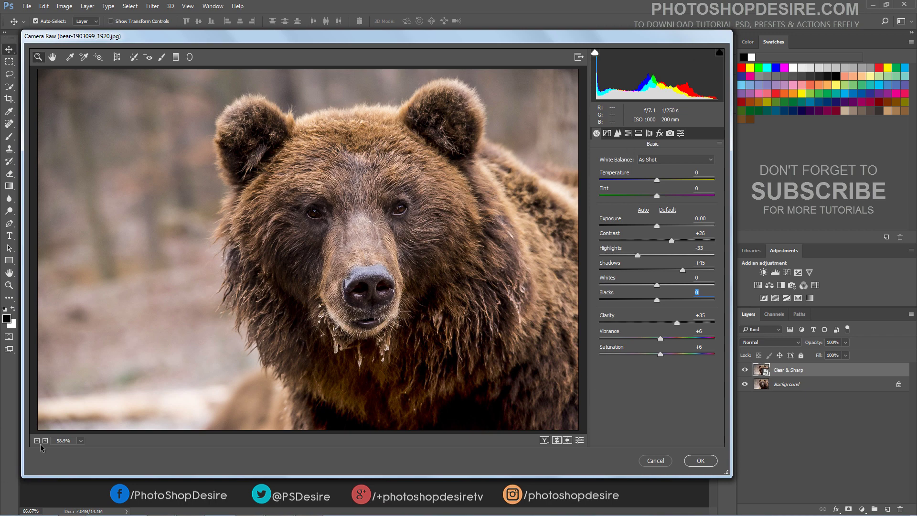
{"action": "left_click", "coordinate": [545, 441]}
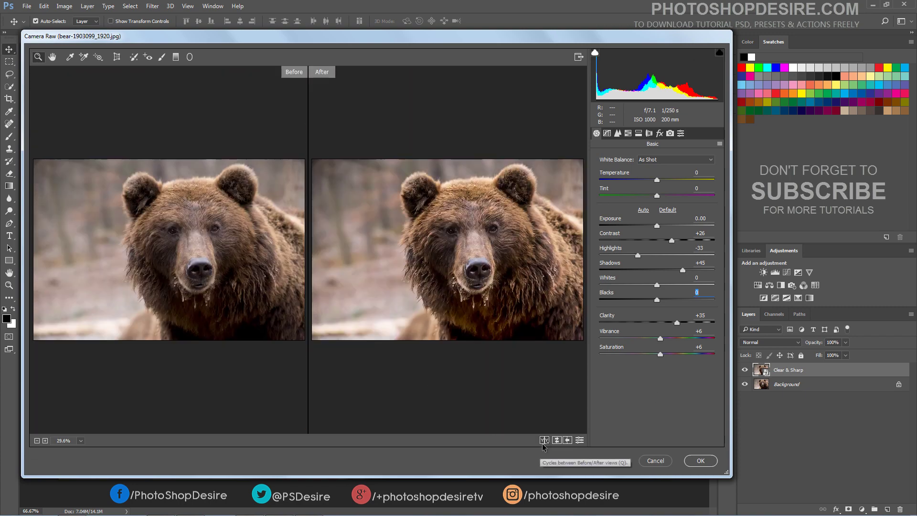
{"action": "left_click", "coordinate": [359, 244]}
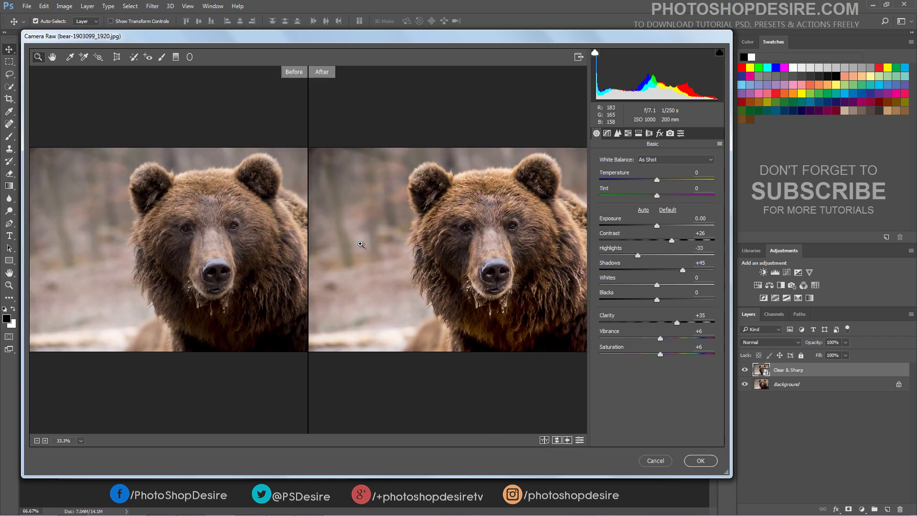
{"action": "left_click", "coordinate": [52, 56]}
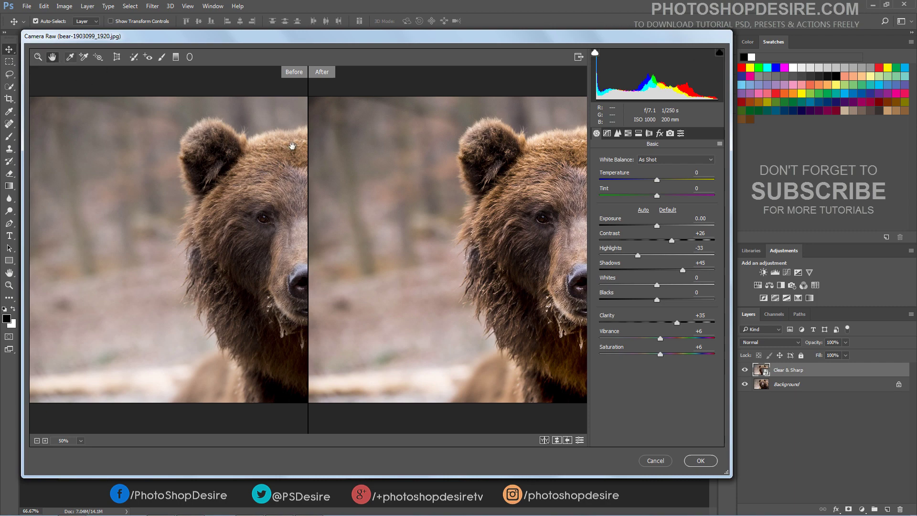
{"action": "left_click_drag", "start_coordinate": [416, 227], "coordinate": [360, 227]}
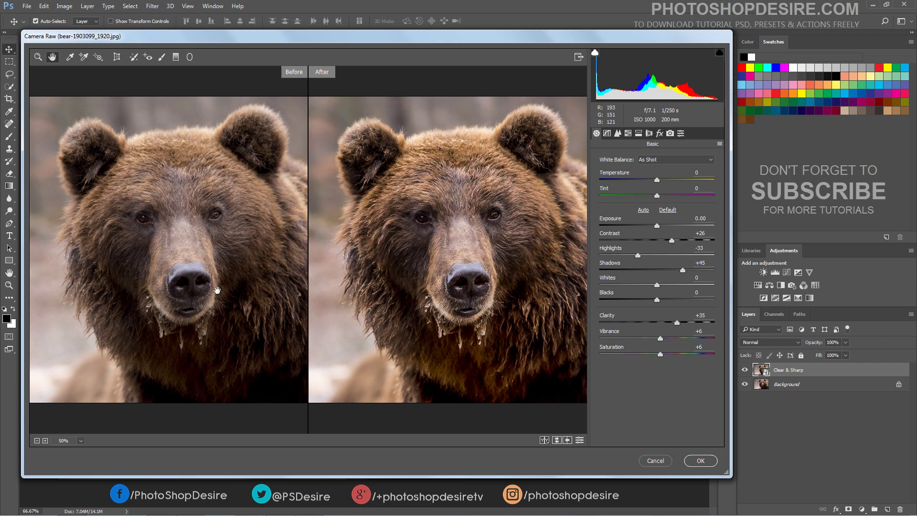
{"action": "left_click", "coordinate": [543, 440]}
{"action": "left_click", "coordinate": [543, 441]}
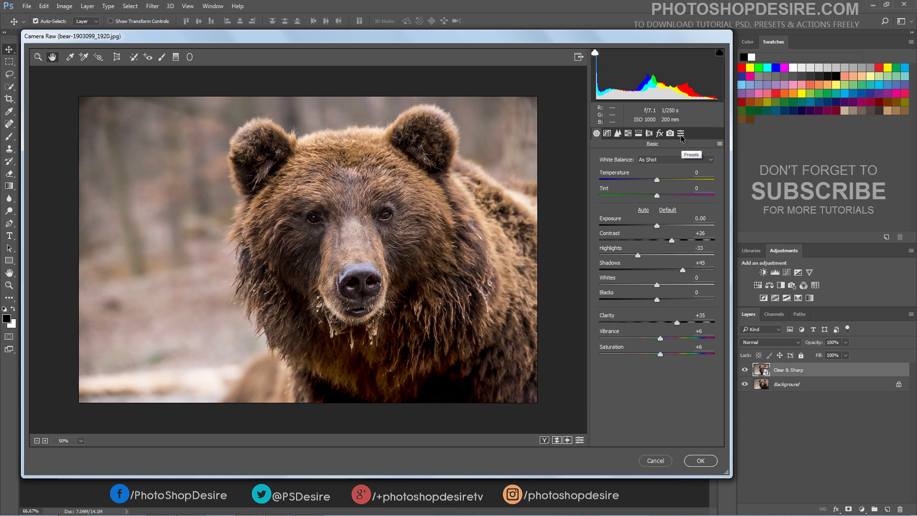
Step: Save all current Camera Raw settings as the preset 'PSDESIRE - CLEAR & SHARP'
{"action": "left_click", "coordinate": [680, 134]}
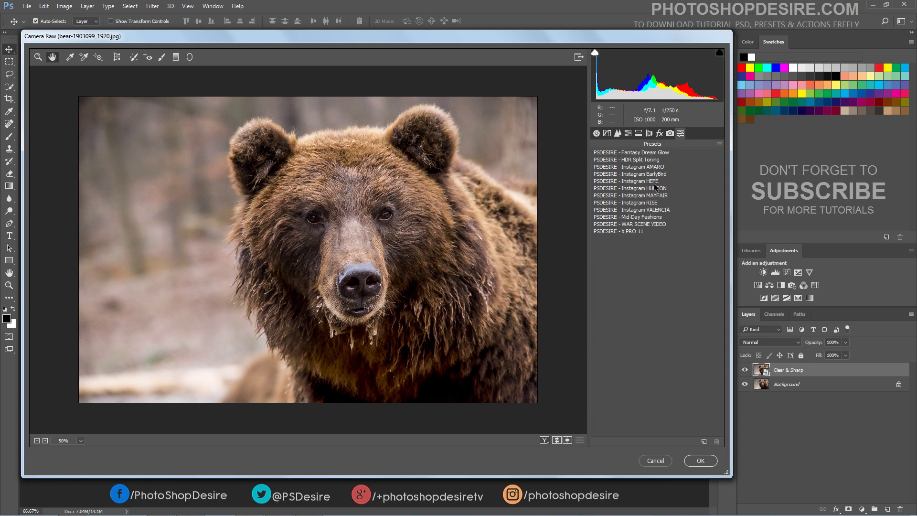
{"action": "left_click", "coordinate": [720, 144]}
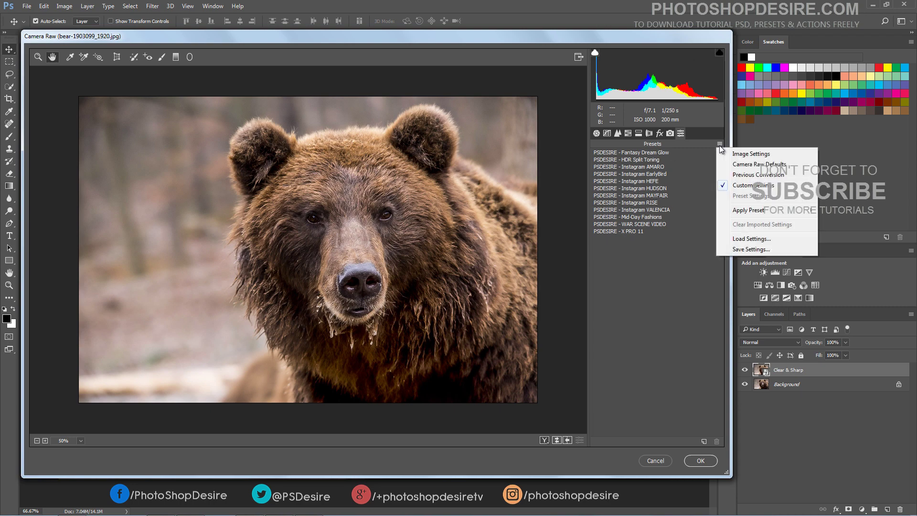
{"action": "left_click", "coordinate": [723, 250]}
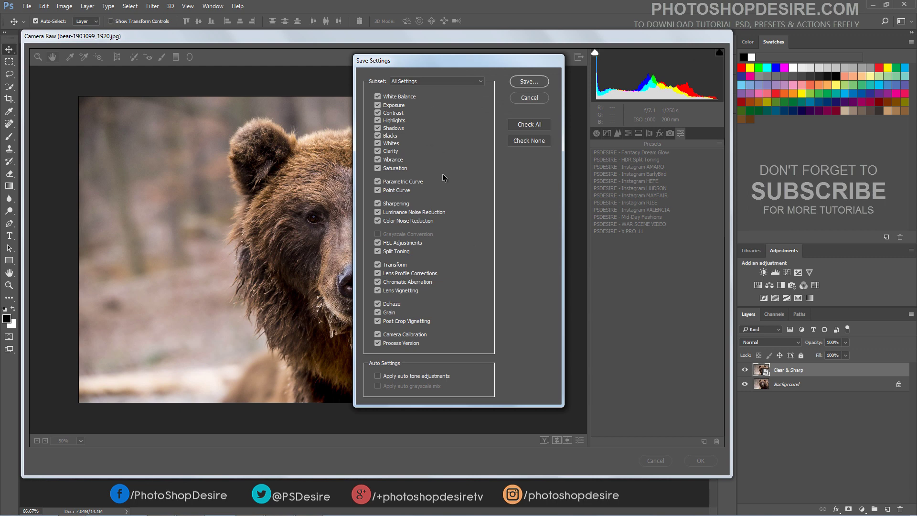
{"action": "left_click", "coordinate": [535, 81]}
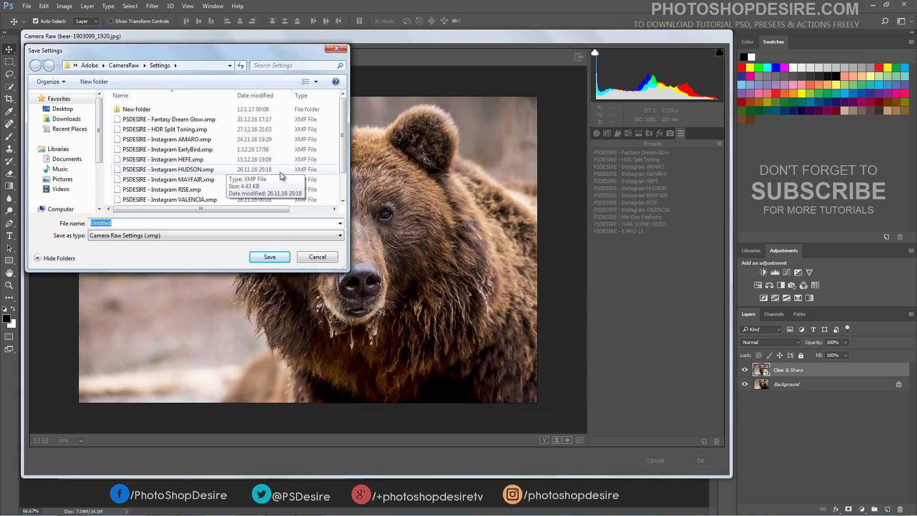
{"action": "scroll", "coordinate": [345, 161], "scroll_direction": "down", "scroll_amount": 2}
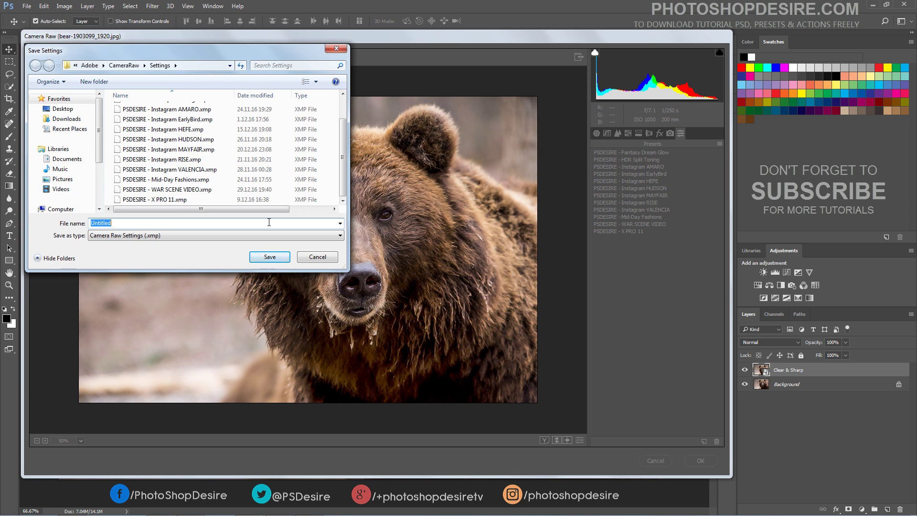
{"action": "type", "text": "PSD"}
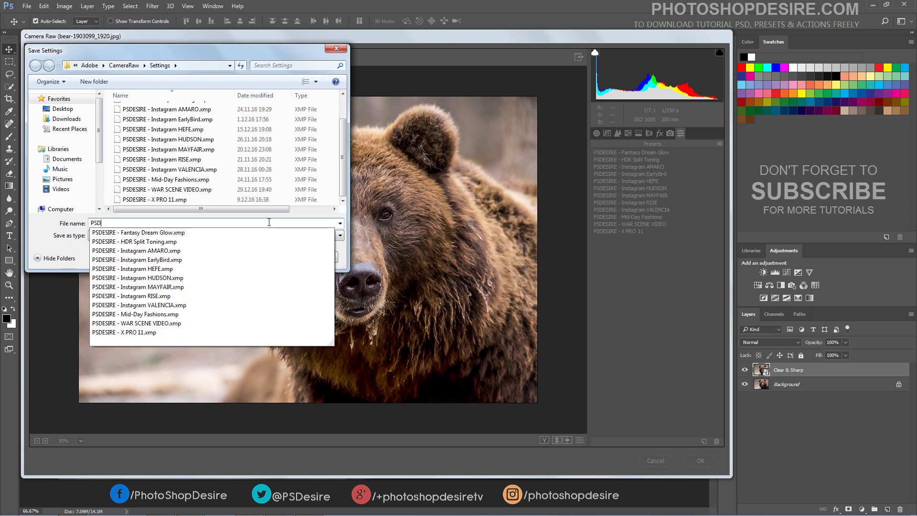
{"action": "type", "text": "ESIRE - "}
{"action": "type", "text": "C"}
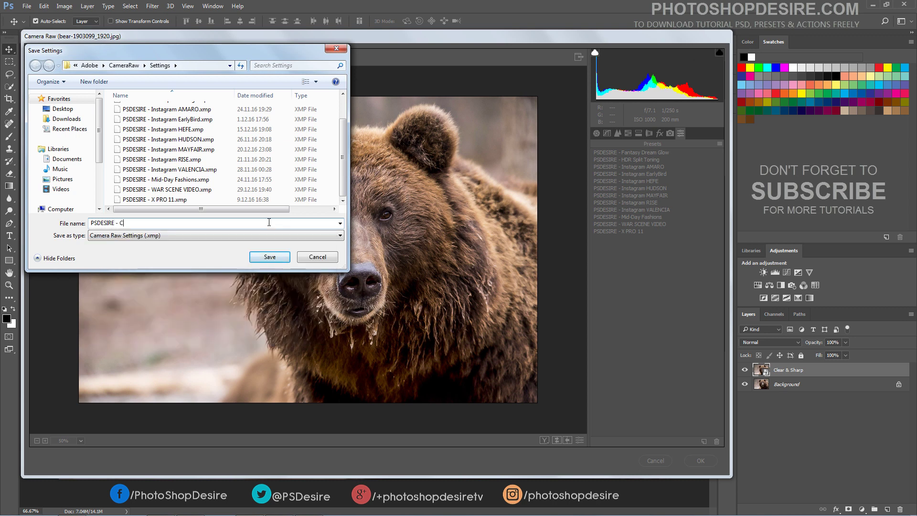
{"action": "type", "text": "LEAR"}
{"action": "type", "text": " & "}
{"action": "type", "text": "SHARP"}
{"action": "left_click", "coordinate": [272, 258]}
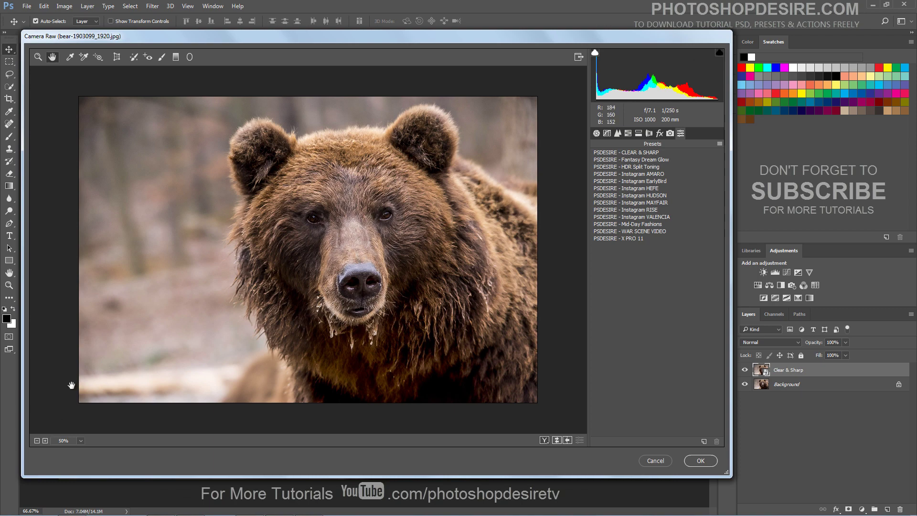
Step: Zoom to 66.7%, apply and compare the CLEAR & SHARP preset, then commit the filter
{"action": "left_click", "coordinate": [38, 57]}
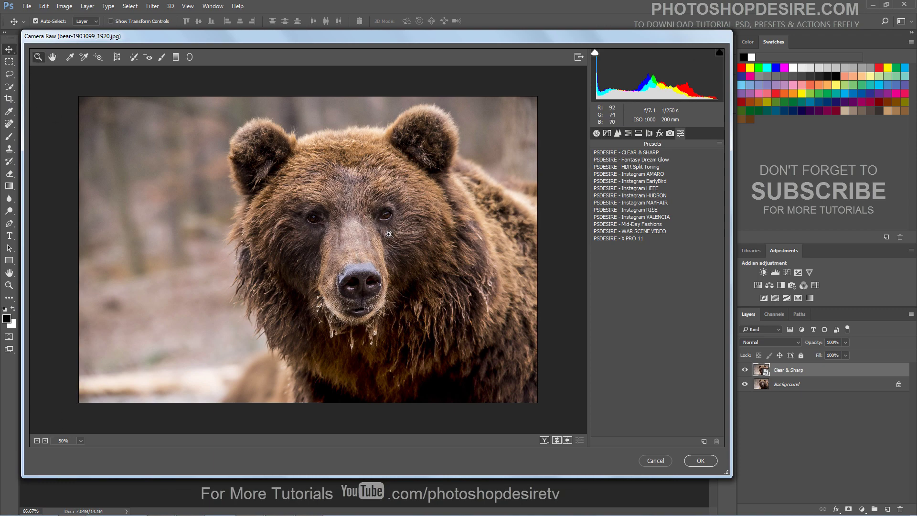
{"action": "left_click", "coordinate": [389, 234]}
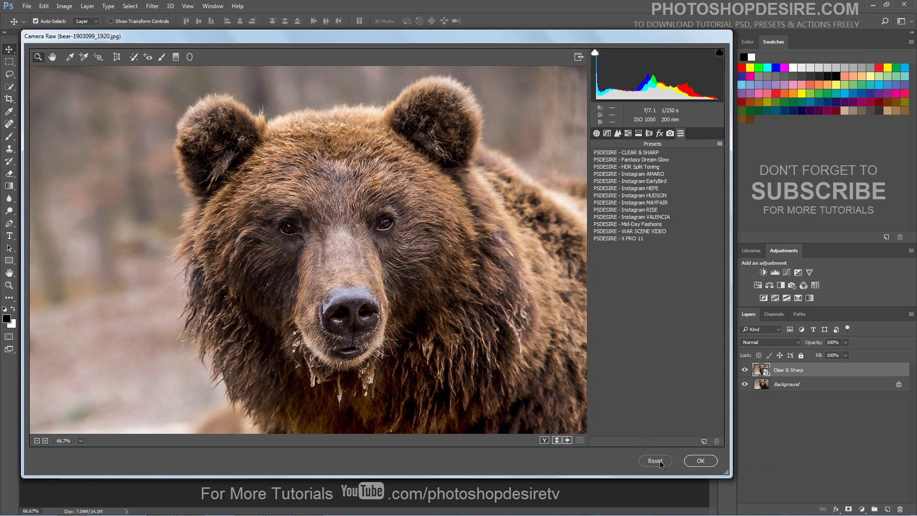
{"action": "left_click", "coordinate": [631, 153]}
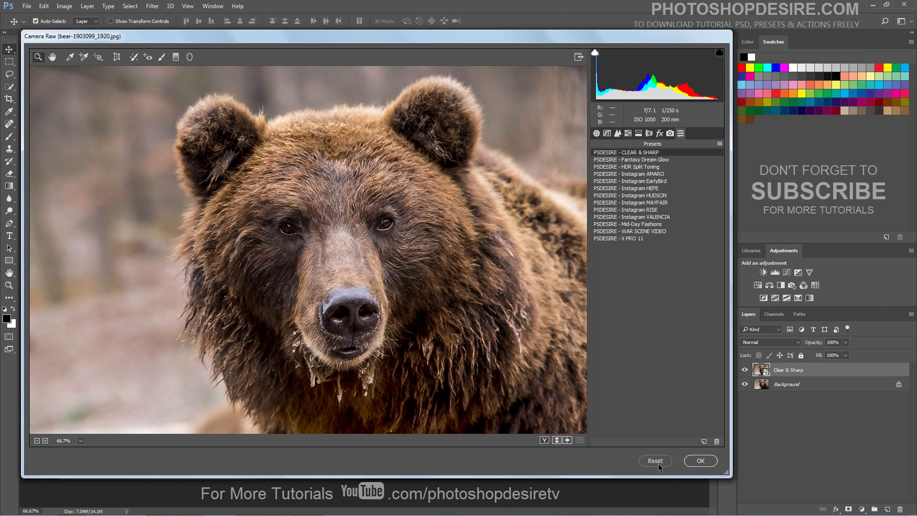
{"action": "key", "text": "ctrl+z"}
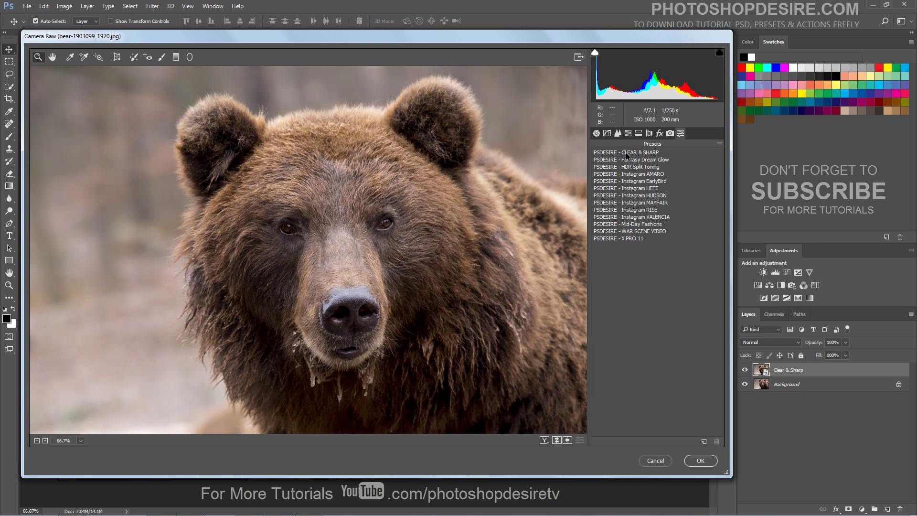
{"action": "left_click", "coordinate": [626, 153]}
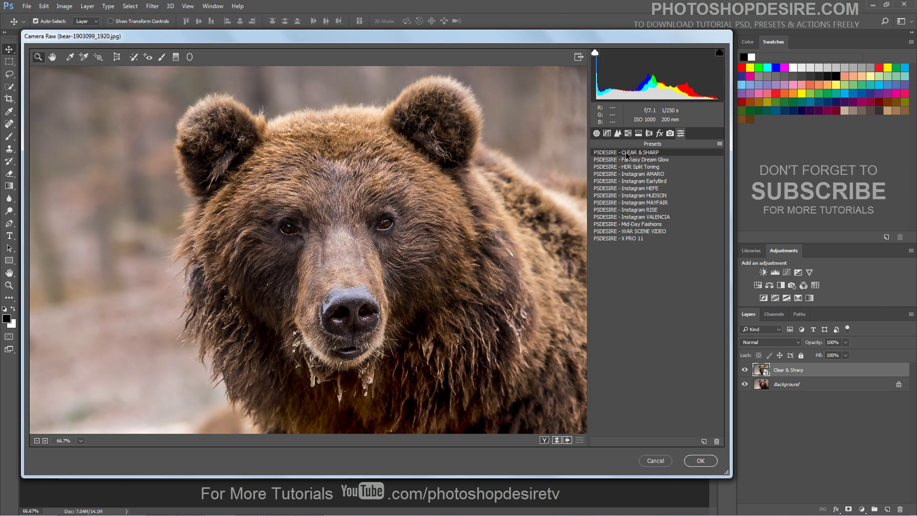
{"action": "left_click", "coordinate": [699, 461]}
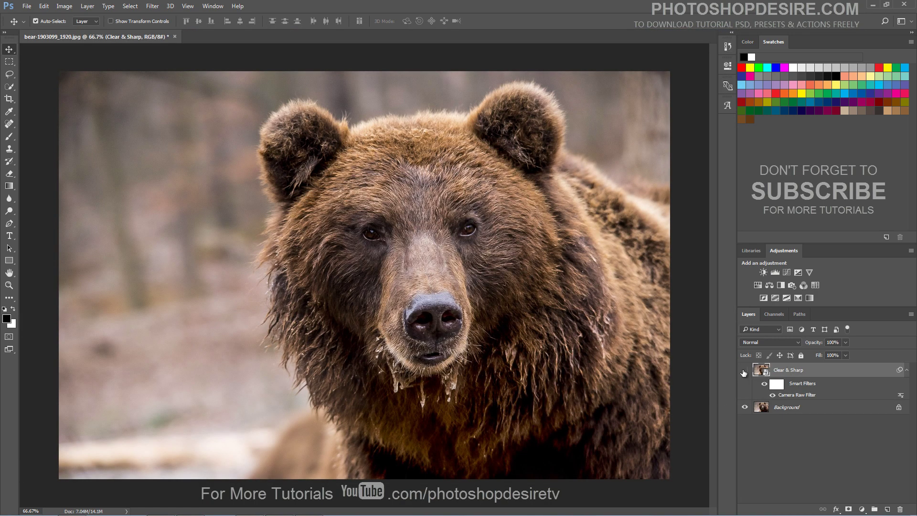
{"action": "left_click", "coordinate": [745, 371]}
{"action": "left_click", "coordinate": [745, 372]}
{"action": "left_click", "coordinate": [744, 371]}
{"action": "left_click", "coordinate": [744, 372]}
{"action": "left_click", "coordinate": [743, 372]}
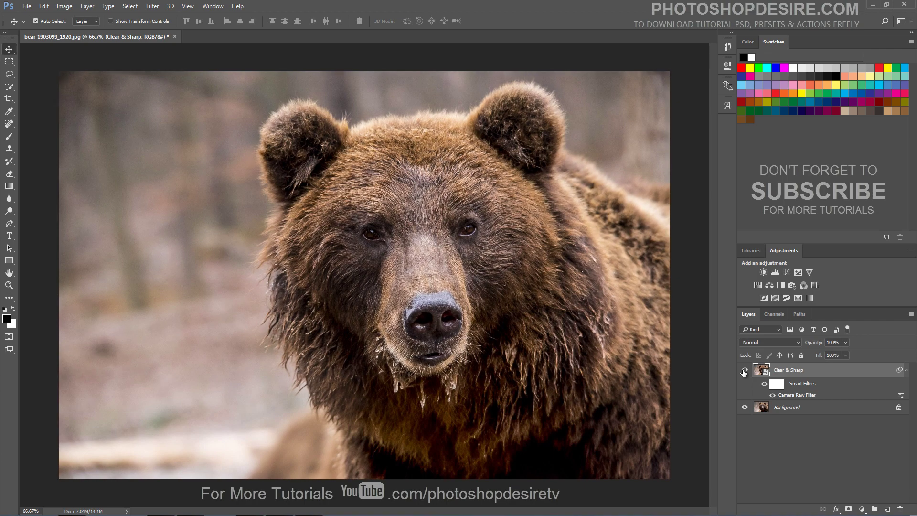